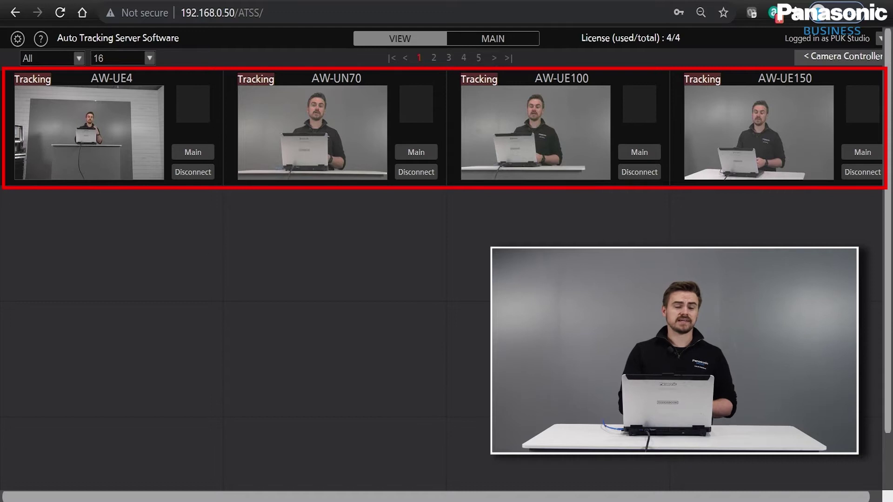
# Step: In the system's camera settings, search the network for PTZ cameras and review the options for adding one
pyautogui.click(17, 38)
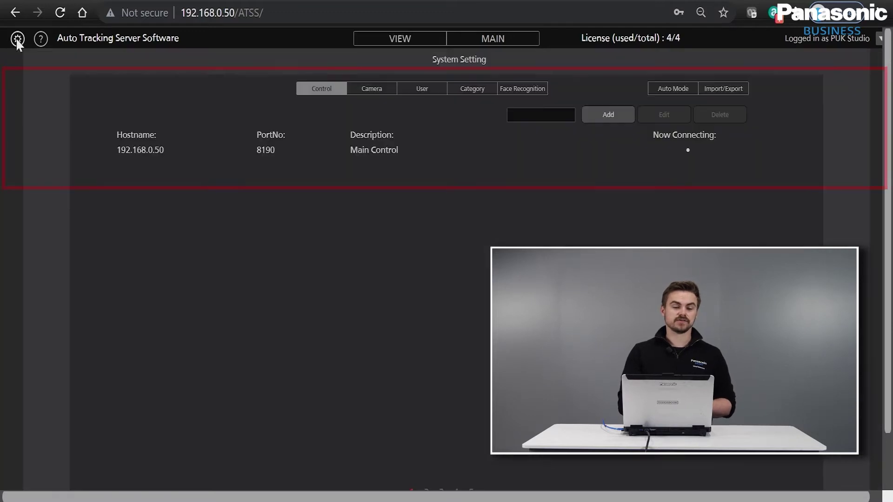
pyautogui.click(382, 89)
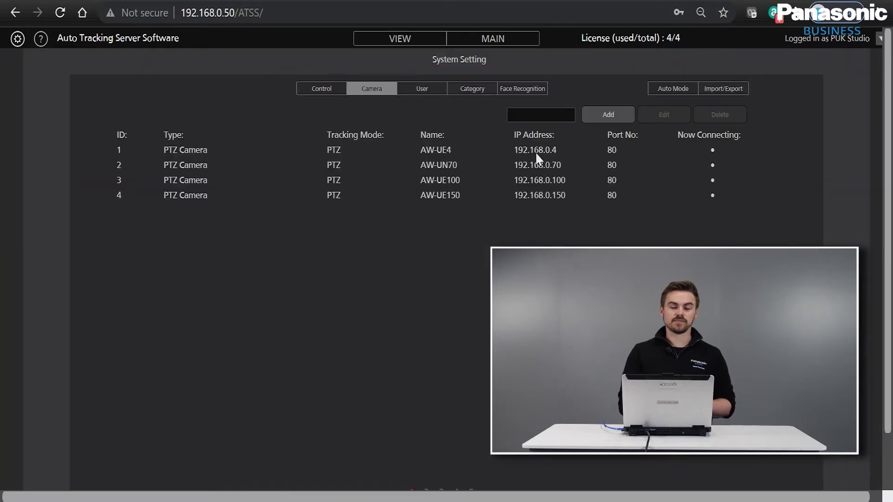
pyautogui.click(608, 115)
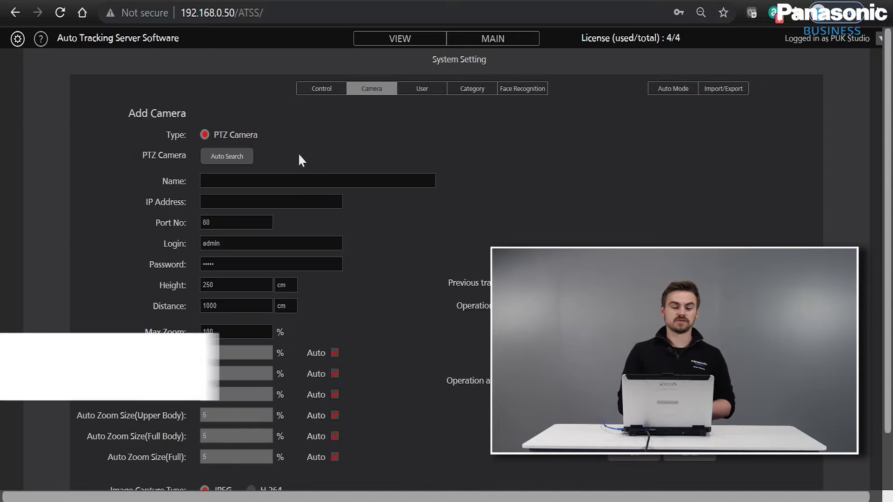
pyautogui.click(244, 160)
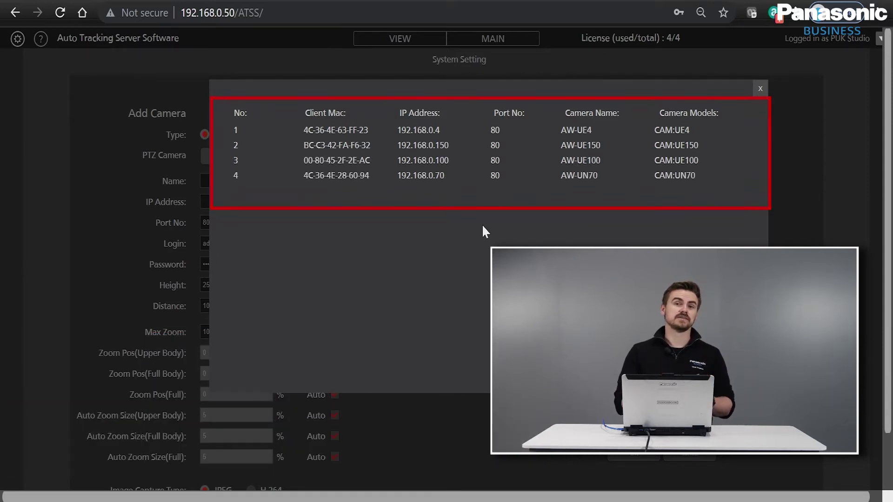
pyautogui.click(752, 85)
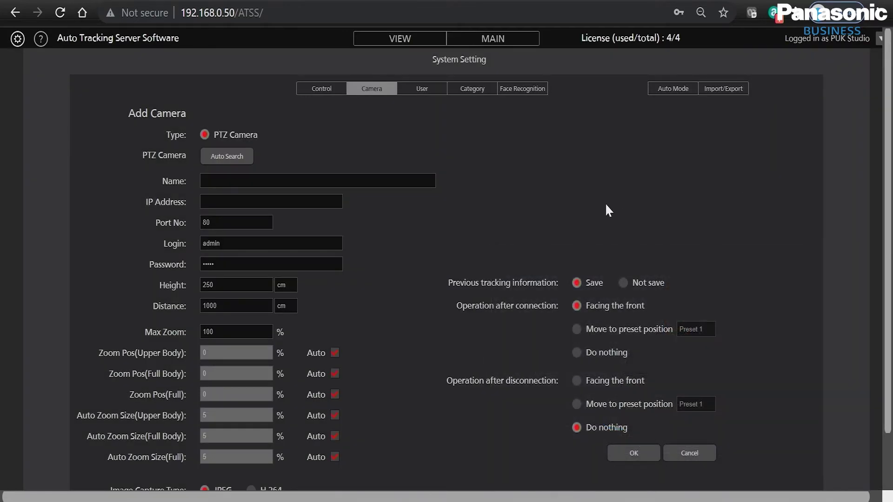
pyautogui.scroll(-2, 607, 210)
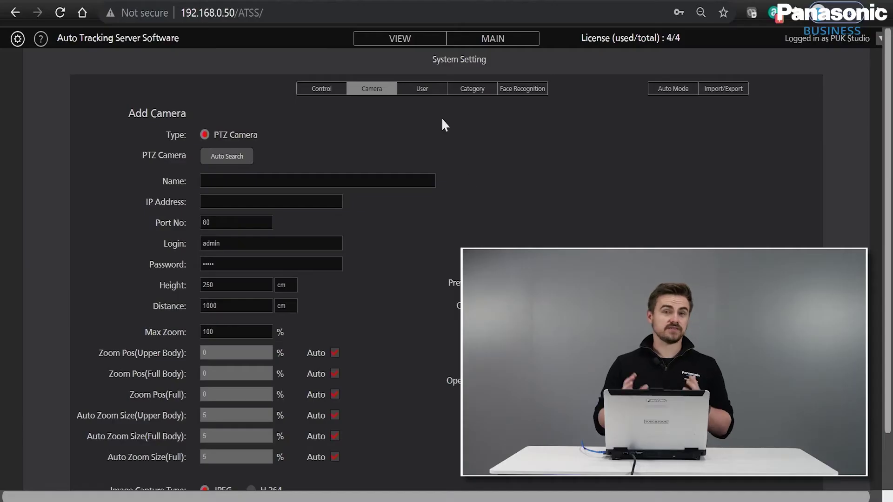
# Step: Review the user accounts in the system settings and open the form for adding a user
pyautogui.click(422, 90)
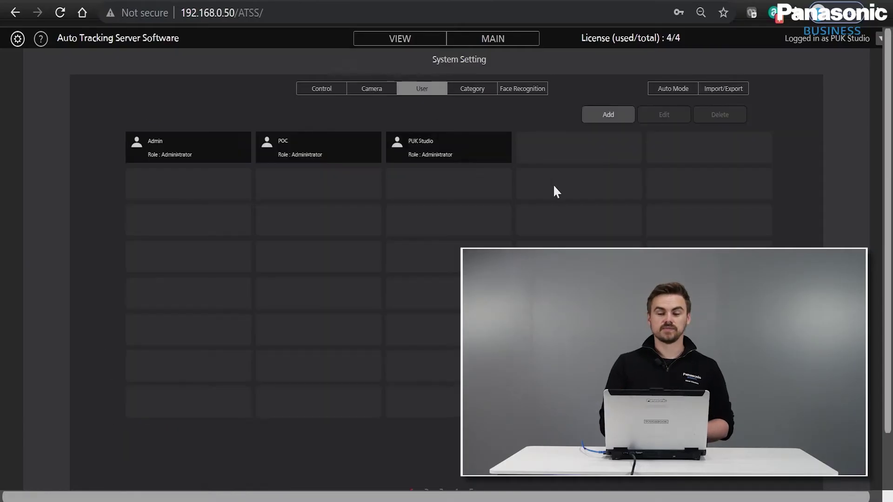
pyautogui.click(608, 113)
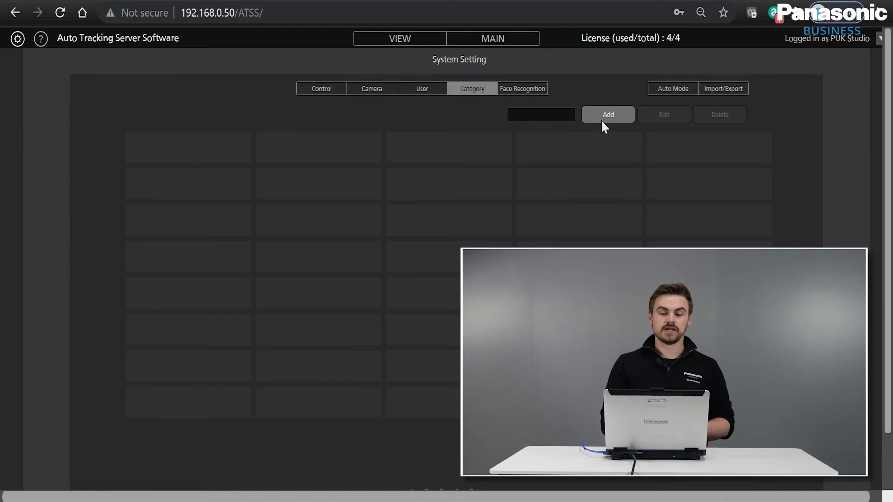
# Step: Start a new camera category named Lecture Theatre A
pyautogui.click(602, 122)
pyautogui.click(268, 141)
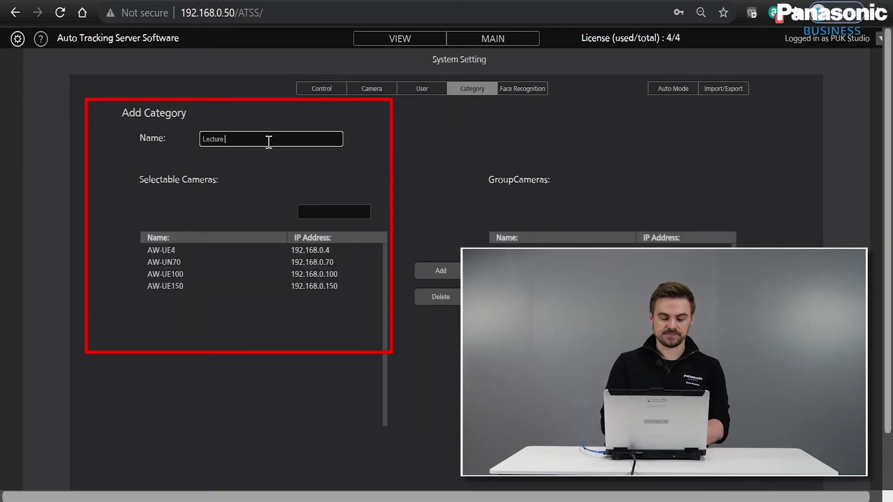
pyautogui.write('Lecture Theatre A')
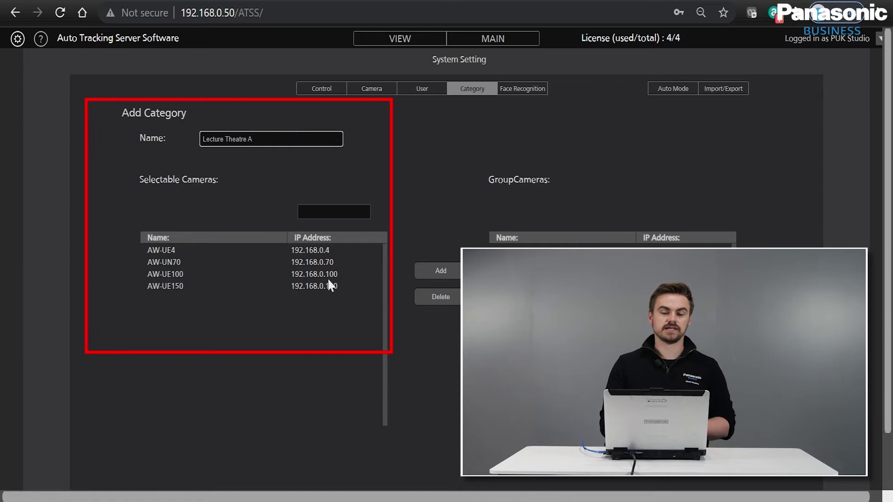
pyautogui.click(482, 147)
# Step: Look through the face recognition, auto mode and import/export sections of the system settings
pyautogui.click(523, 88)
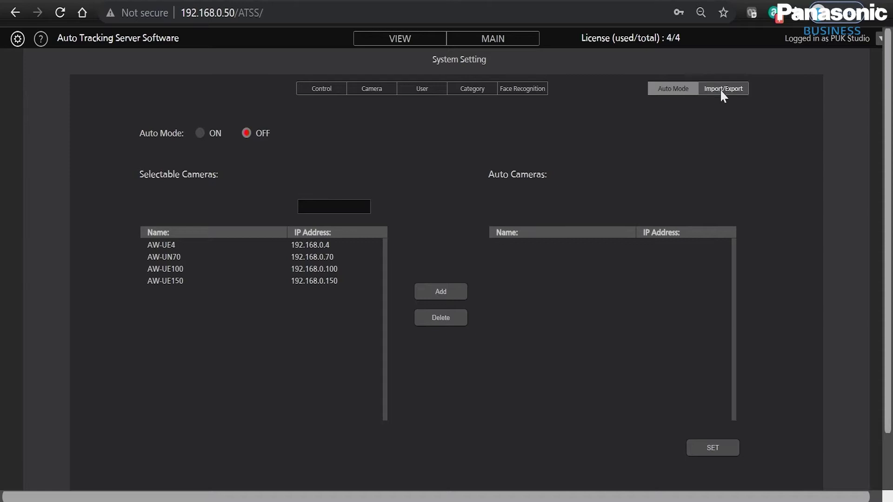
pyautogui.click(722, 92)
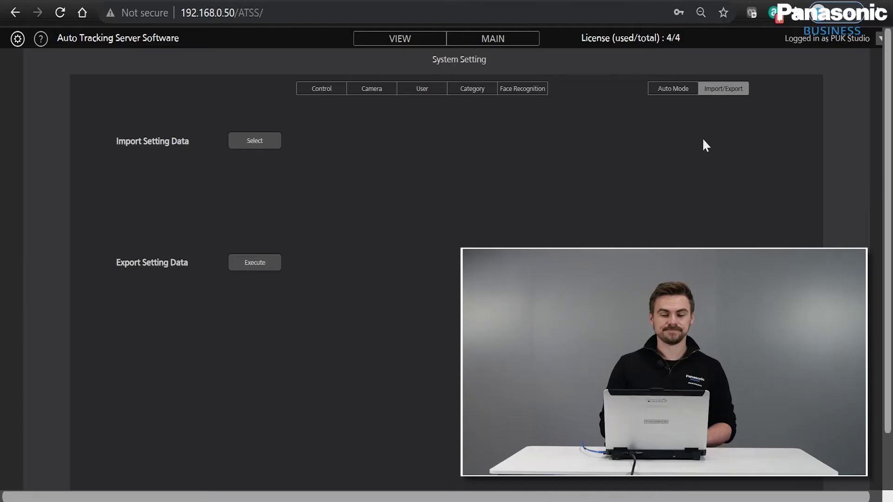
# Step: Leave the system settings and examine the AW-UE4 camera's tracking, auto start area and angle controls
pyautogui.click(384, 37)
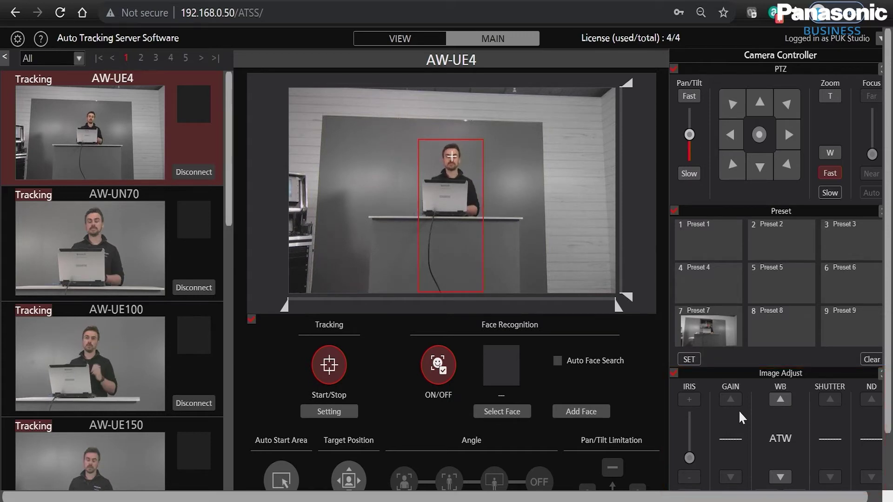
pyautogui.scroll(-1, 739, 409)
pyautogui.scroll(-1, 739, 410)
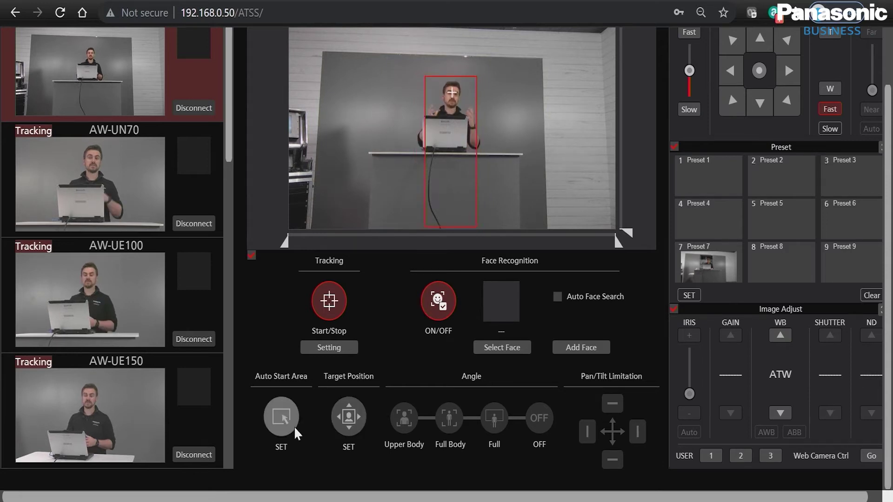
pyautogui.click(295, 430)
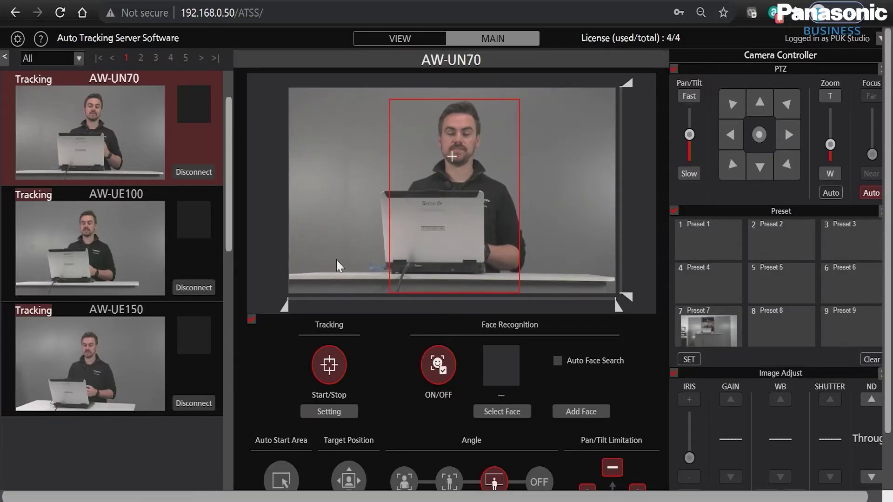
# Step: Examine the AW-UN70 camera's tracking settings, including the options for the lost-state trigger and the delay before the home position preset
pyautogui.scroll(-2, 336, 268)
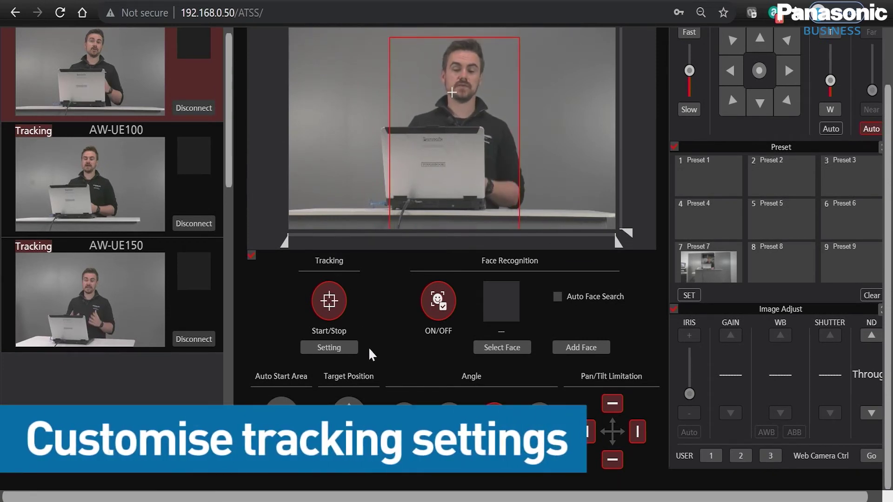
pyautogui.click(339, 348)
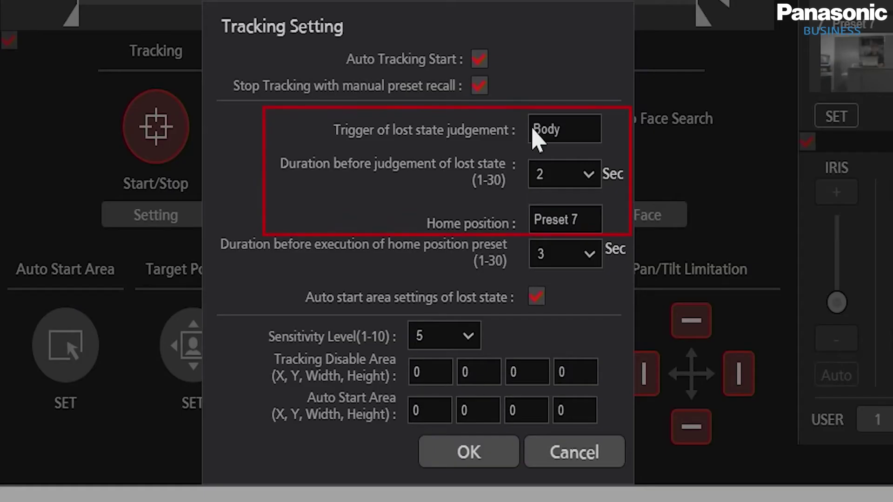
pyautogui.click(570, 135)
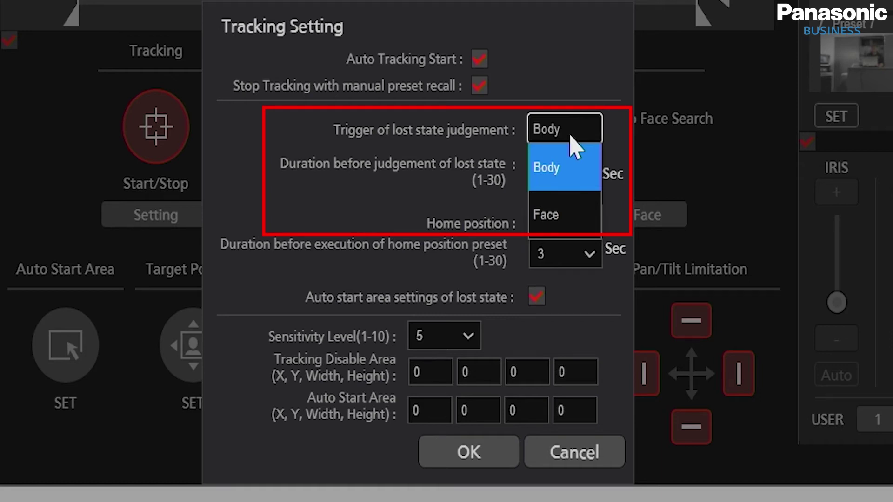
pyautogui.click(428, 193)
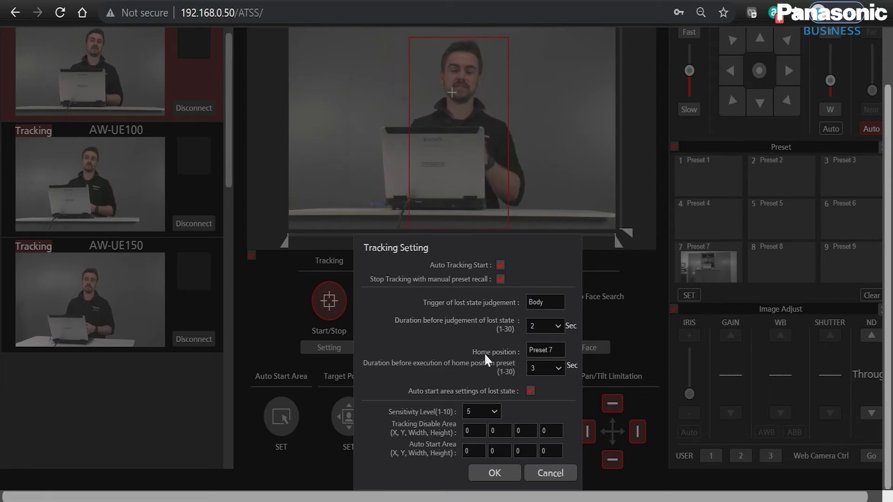
pyautogui.click(531, 370)
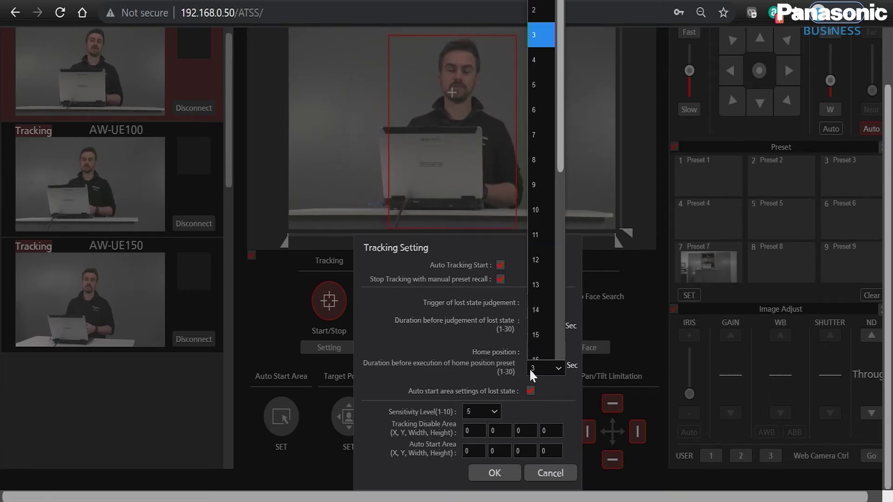
pyautogui.click(531, 368)
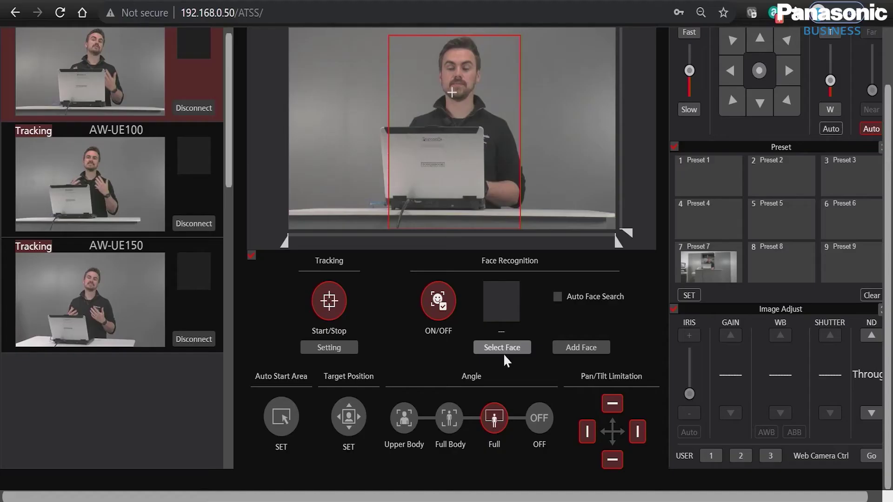
# Step: Start adding a face for recognition, with the AW-UE150 camera as the image source
pyautogui.click(507, 359)
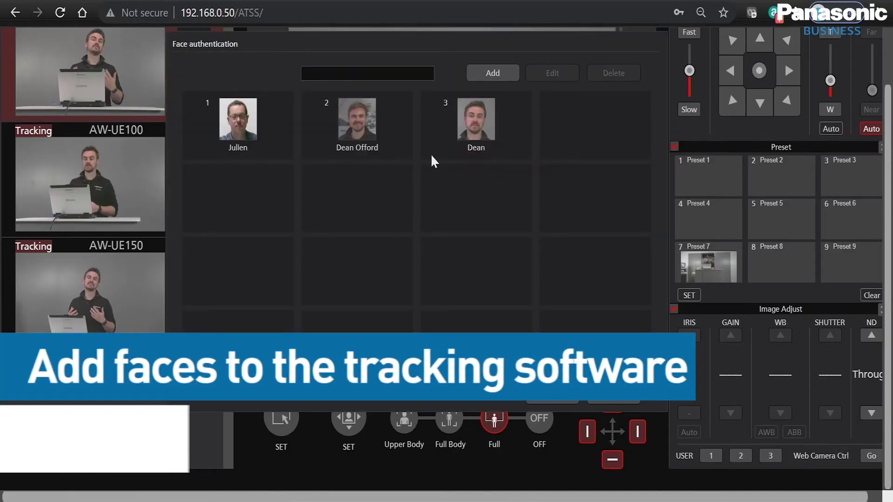
pyautogui.click(496, 77)
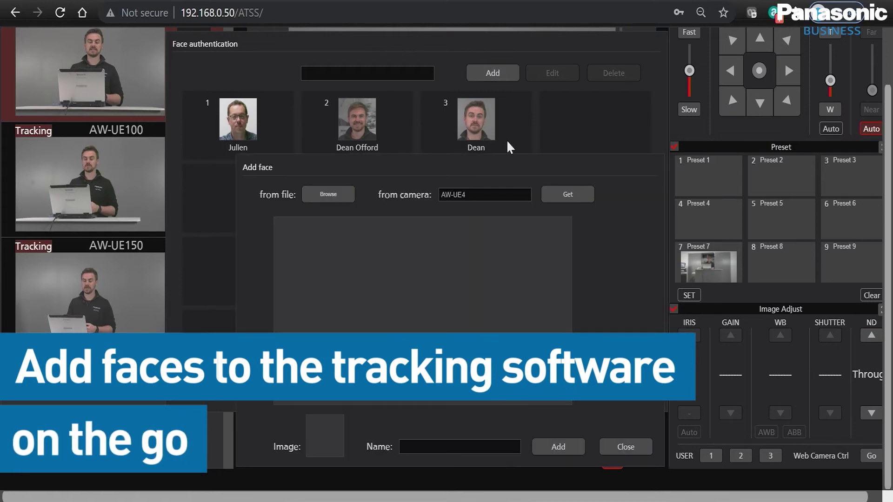
pyautogui.click(475, 197)
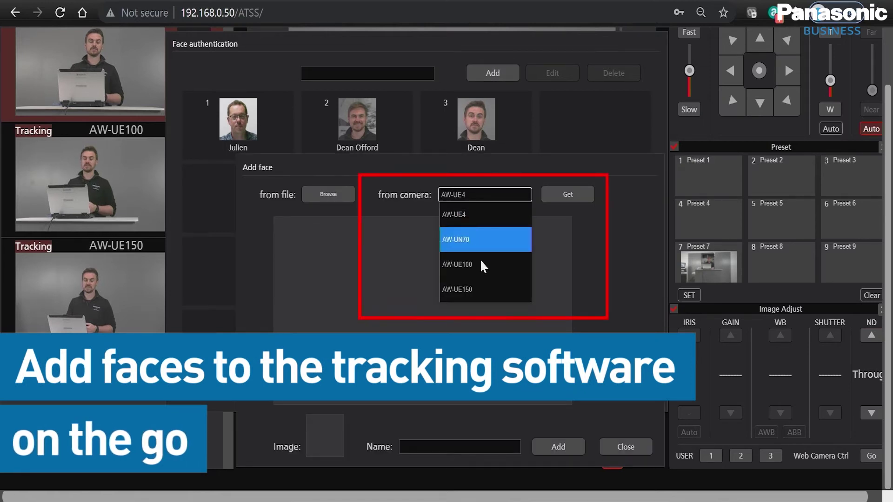
pyautogui.click(484, 289)
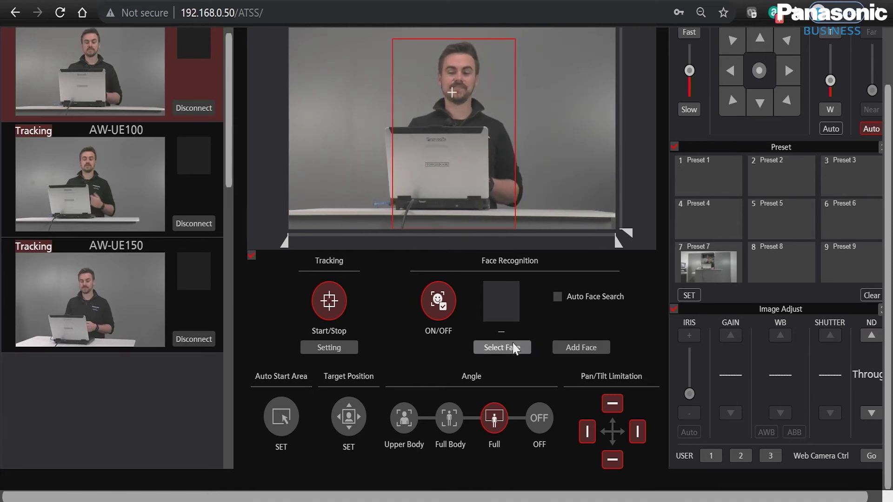
# Step: Assign the third registered face to the AW-UN70 camera for recognition and zoom the camera out
pyautogui.click(502, 348)
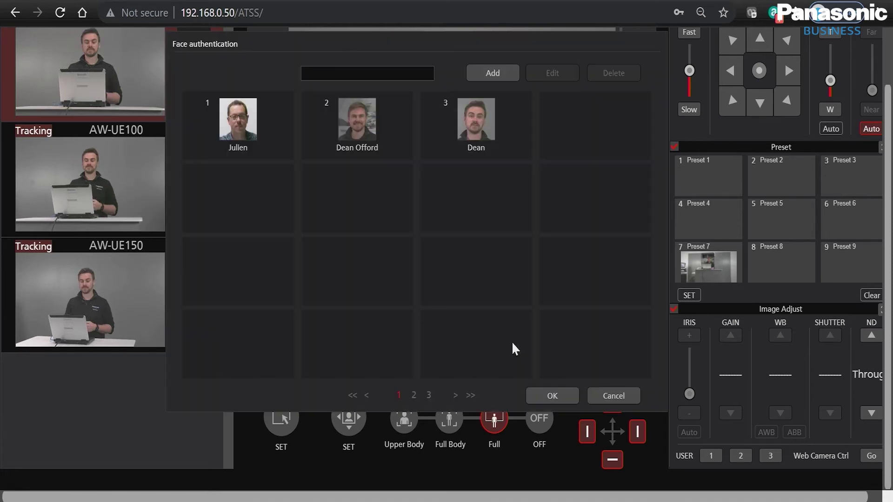
pyautogui.doubleClick(463, 149)
pyautogui.click(824, 109)
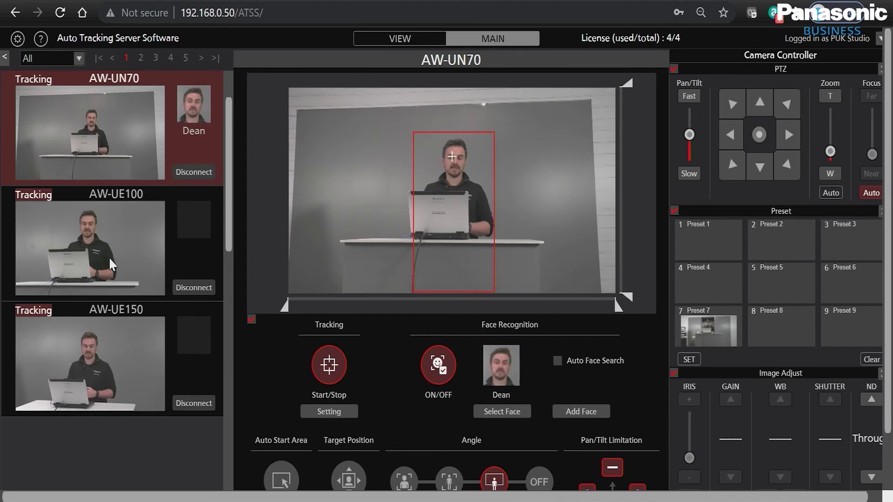
# Step: On the AW-UE150 camera, mask off about the lower third of the tracking image and try masking a narrow strip along its right edge
pyautogui.click(113, 260)
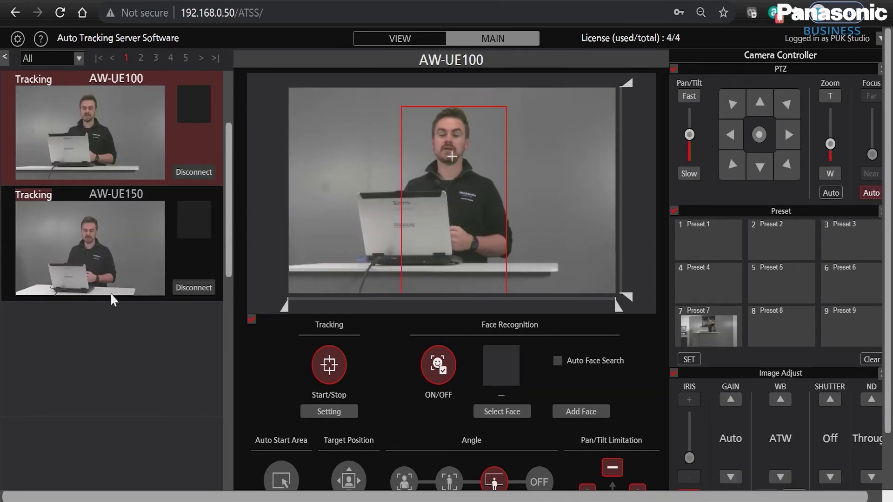
pyautogui.click(110, 265)
pyautogui.scroll(3, 100, 255)
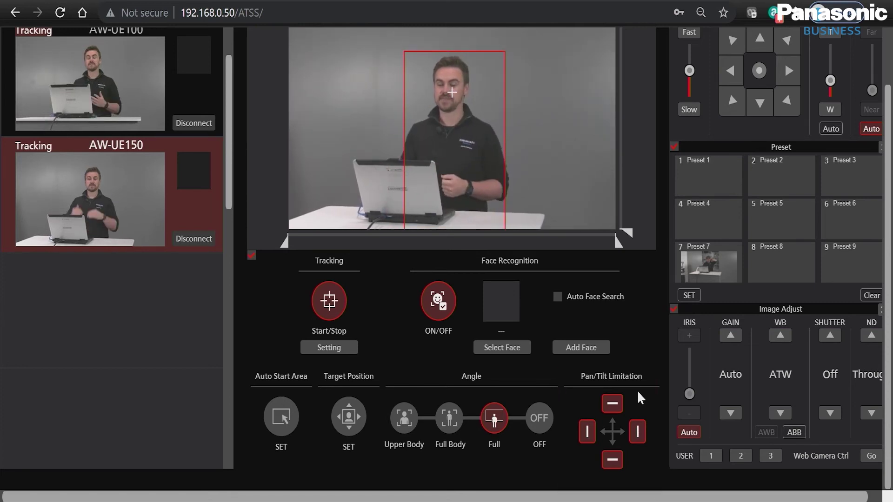
pyautogui.scroll(1, 637, 390)
pyautogui.moveTo(628, 297); pyautogui.dragTo(623, 227)
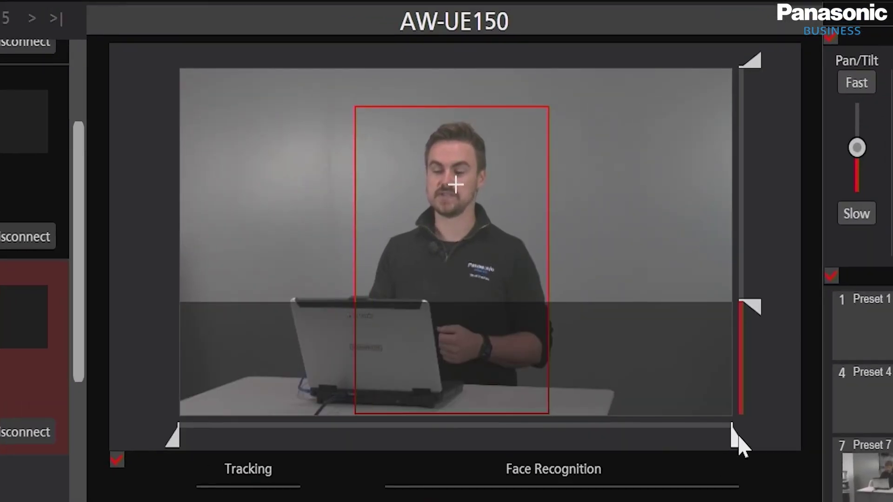
pyautogui.moveTo(739, 437); pyautogui.dragTo(722, 416)
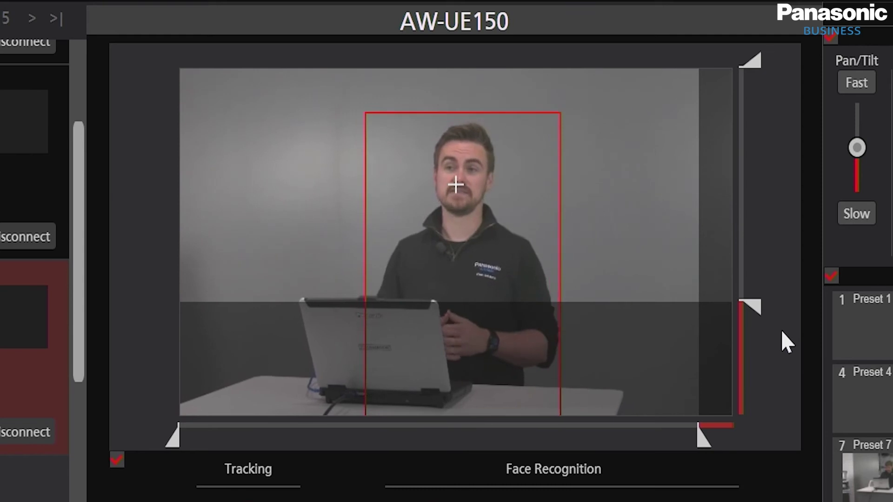
pyautogui.moveTo(694, 441); pyautogui.dragTo(751, 424)
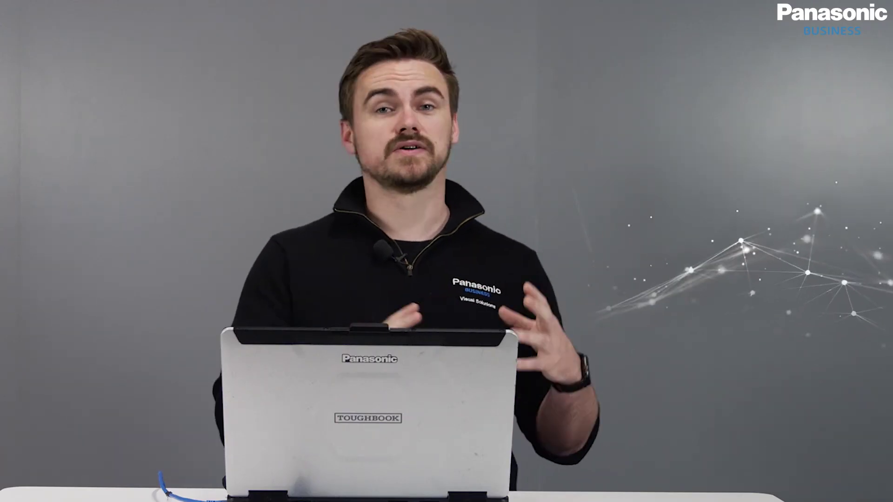